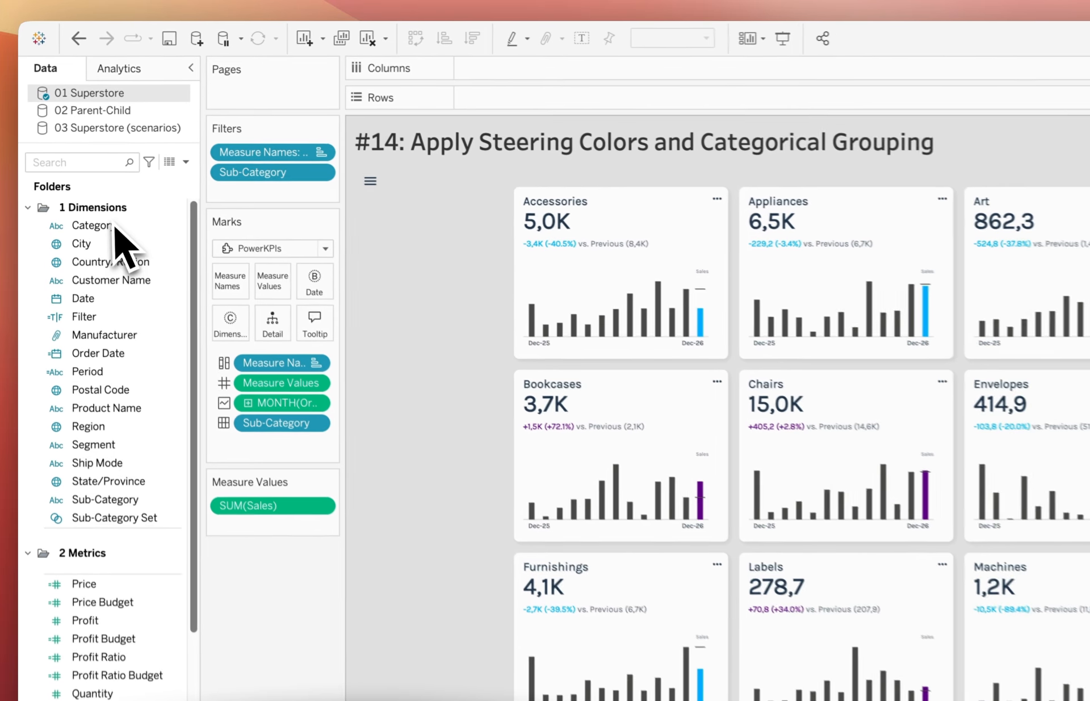
Add the Category dimension to Detail on the PowerKPIs marks card
{"action": "left_click", "coordinate": [114, 226]}
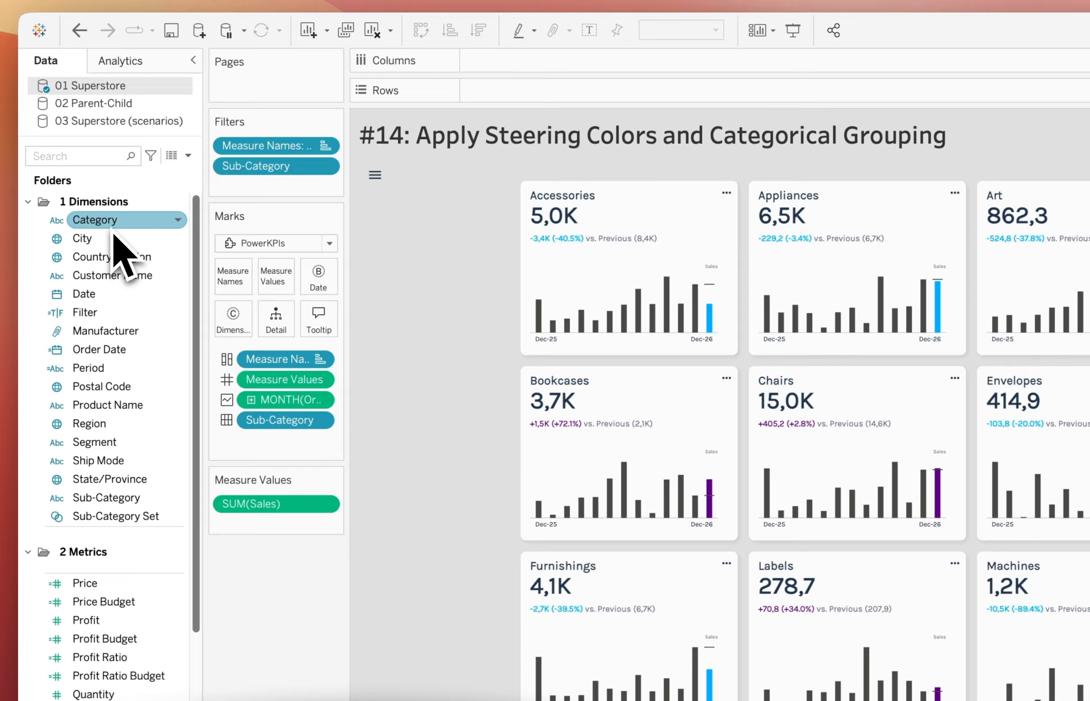
{"action": "left_click_drag", "start_coordinate": [114, 231], "coordinate": [271, 322]}
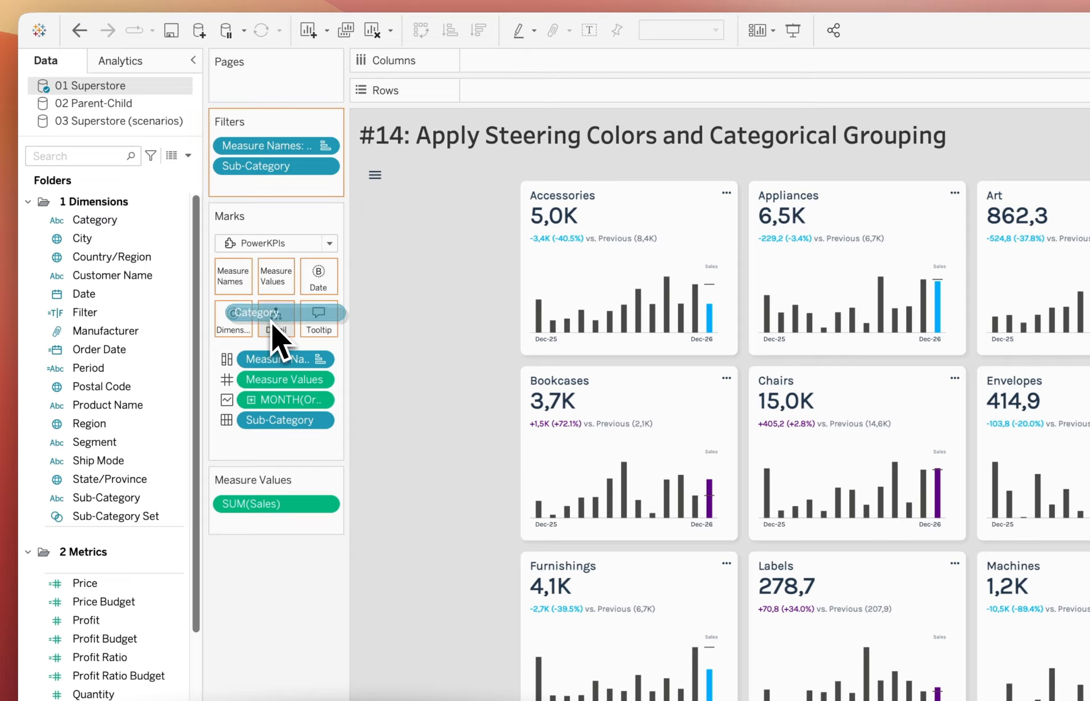
{"action": "left_click_drag", "start_coordinate": [271, 322], "coordinate": [271, 323]}
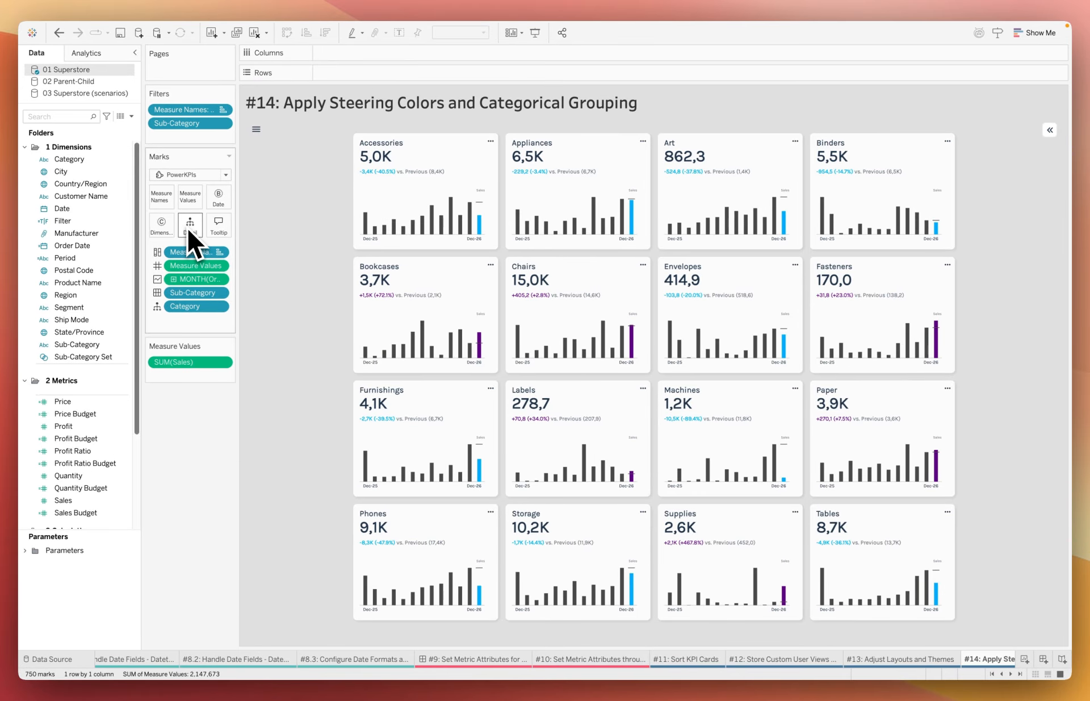
In the PowerKPIs formatting settings, set categorical grouping to use the Category field, grouped by Spacing (Grid)
{"action": "left_click", "coordinate": [257, 130]}
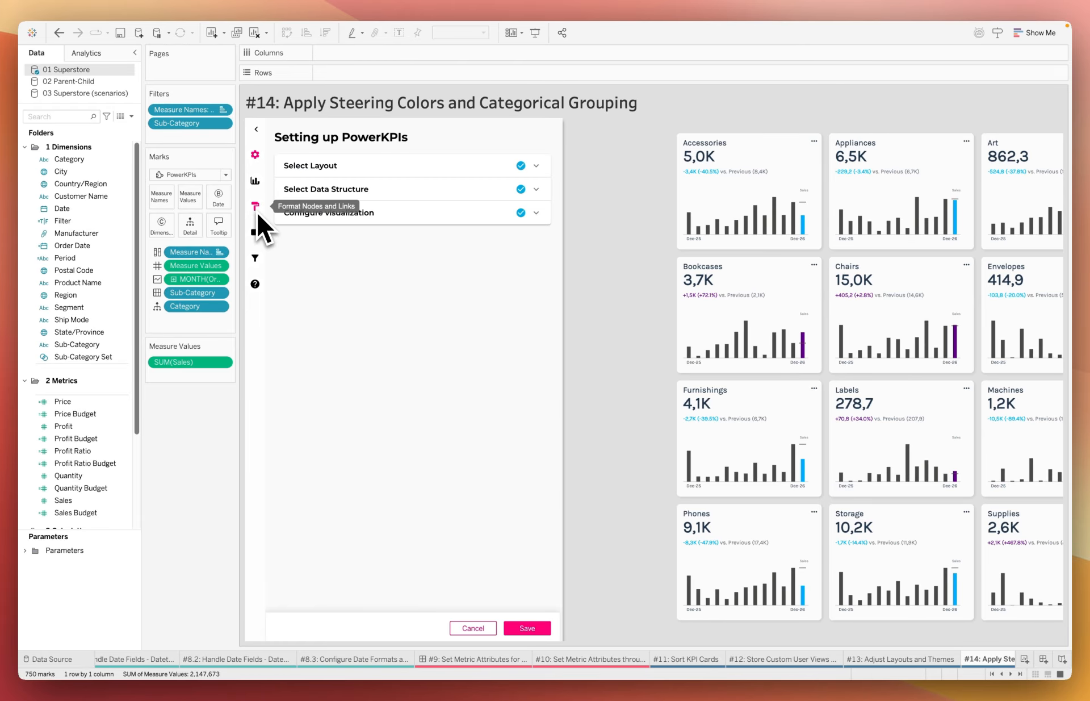
{"action": "left_click", "coordinate": [255, 212]}
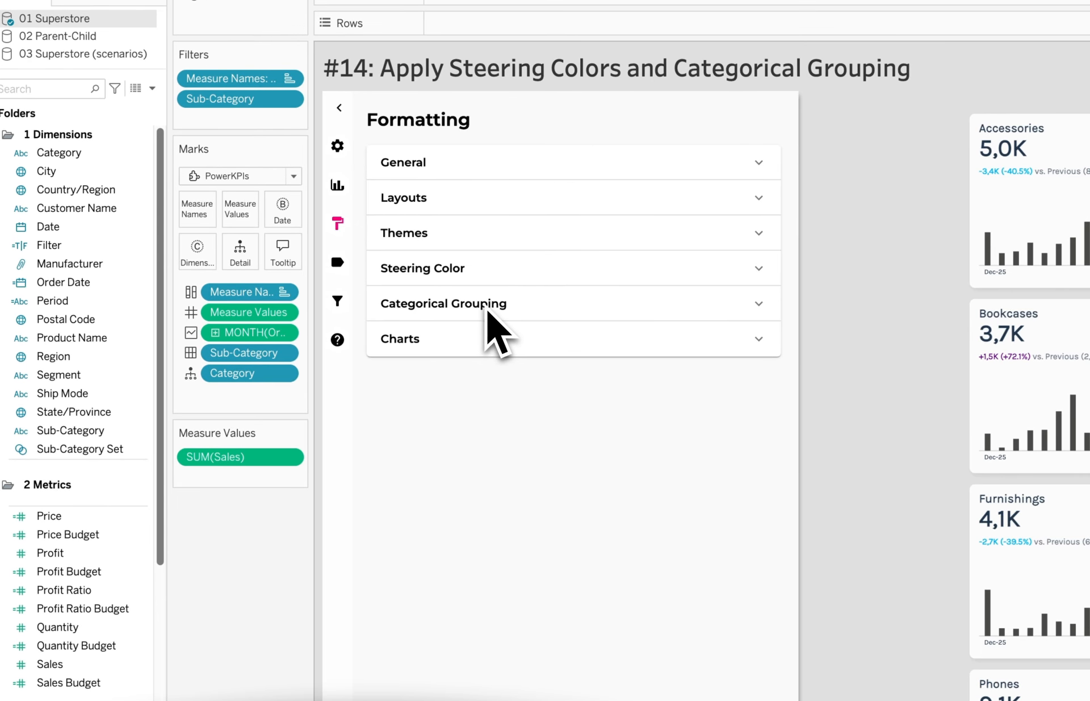
{"action": "left_click", "coordinate": [524, 312]}
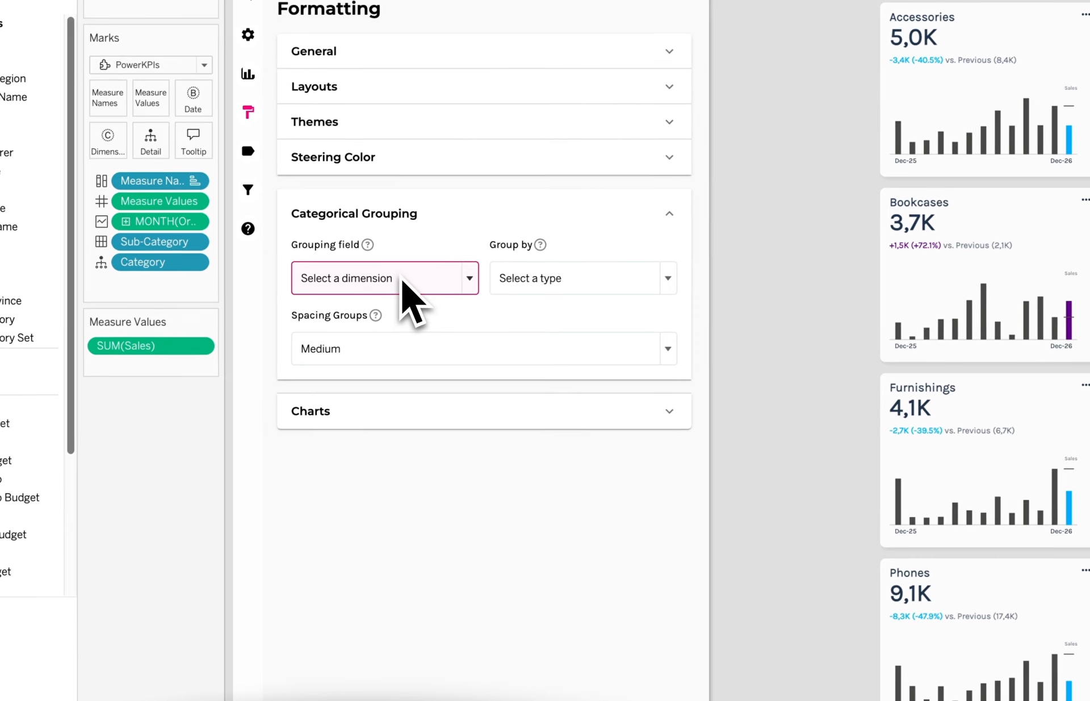
{"action": "left_click", "coordinate": [492, 390]}
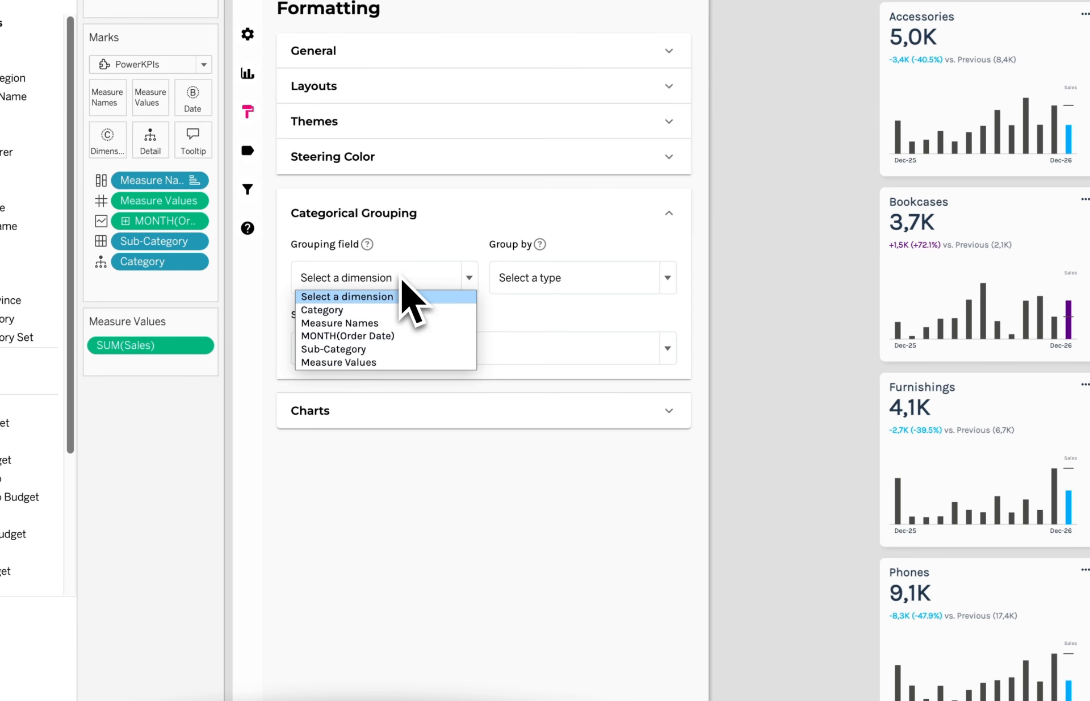
{"action": "left_click", "coordinate": [370, 310]}
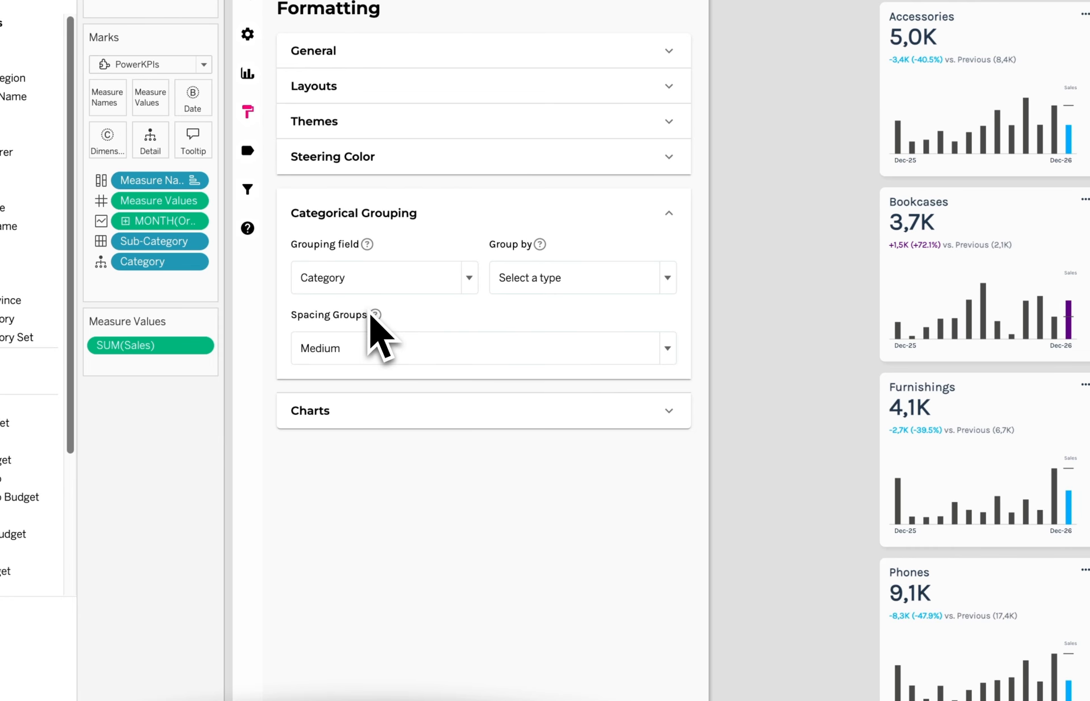
{"action": "left_click", "coordinate": [577, 289]}
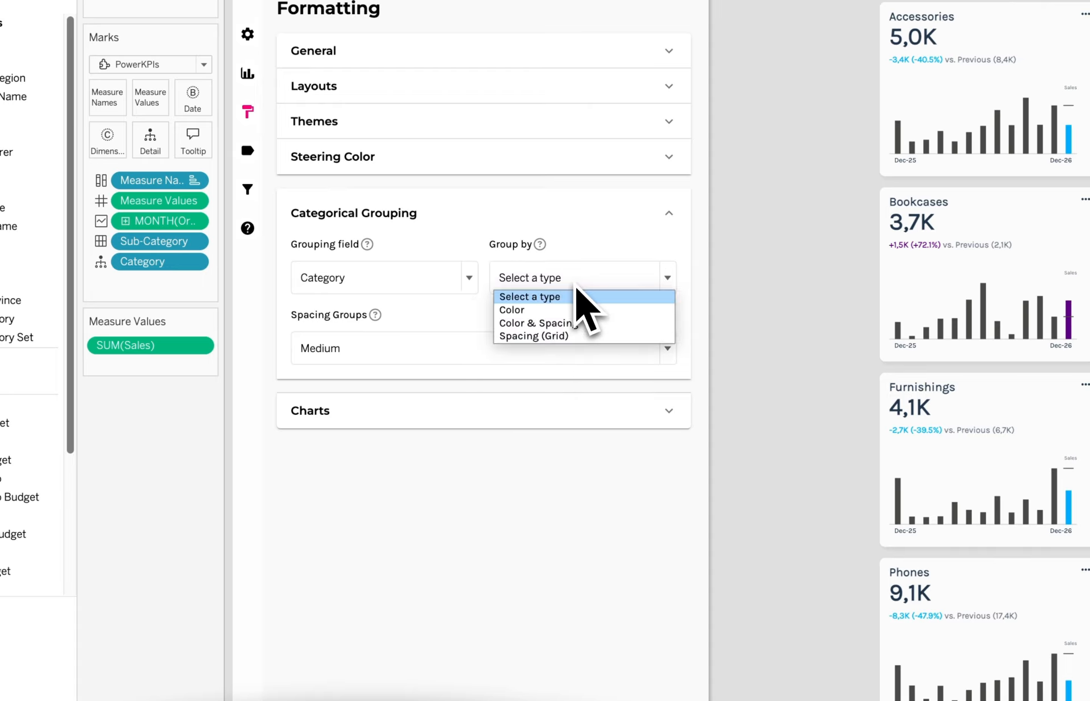
{"action": "left_click", "coordinate": [580, 336]}
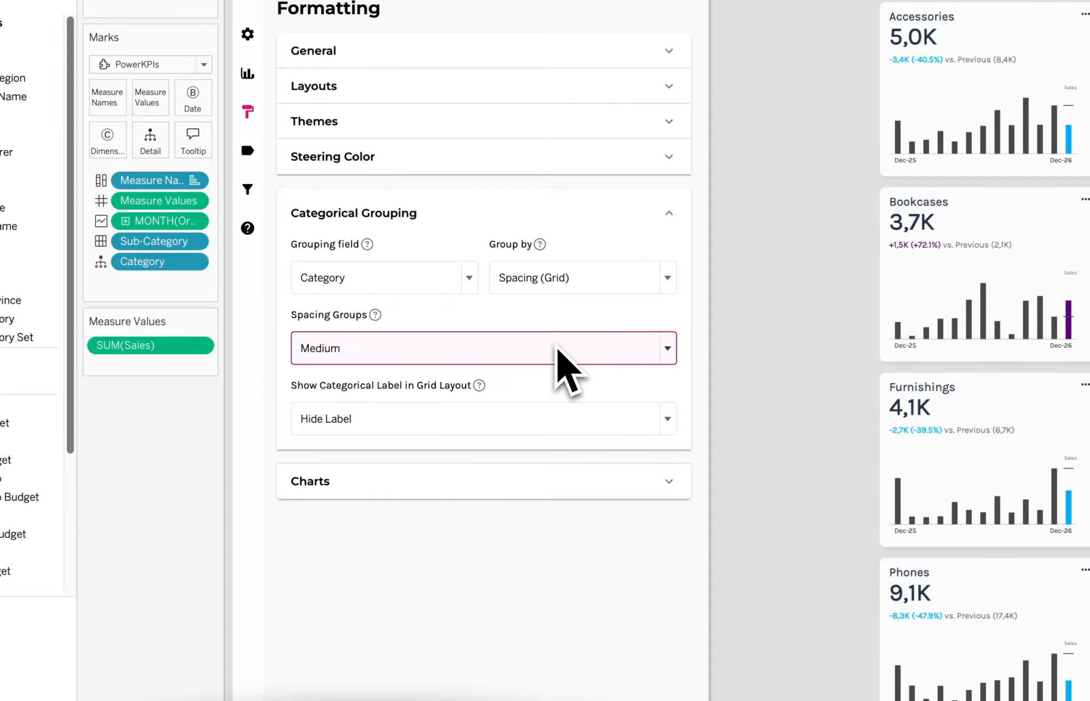
Keep group spacing at Medium, show the categorical label in the grid layout, and save the formatting
{"action": "left_click", "coordinate": [557, 349]}
{"action": "left_click", "coordinate": [558, 348]}
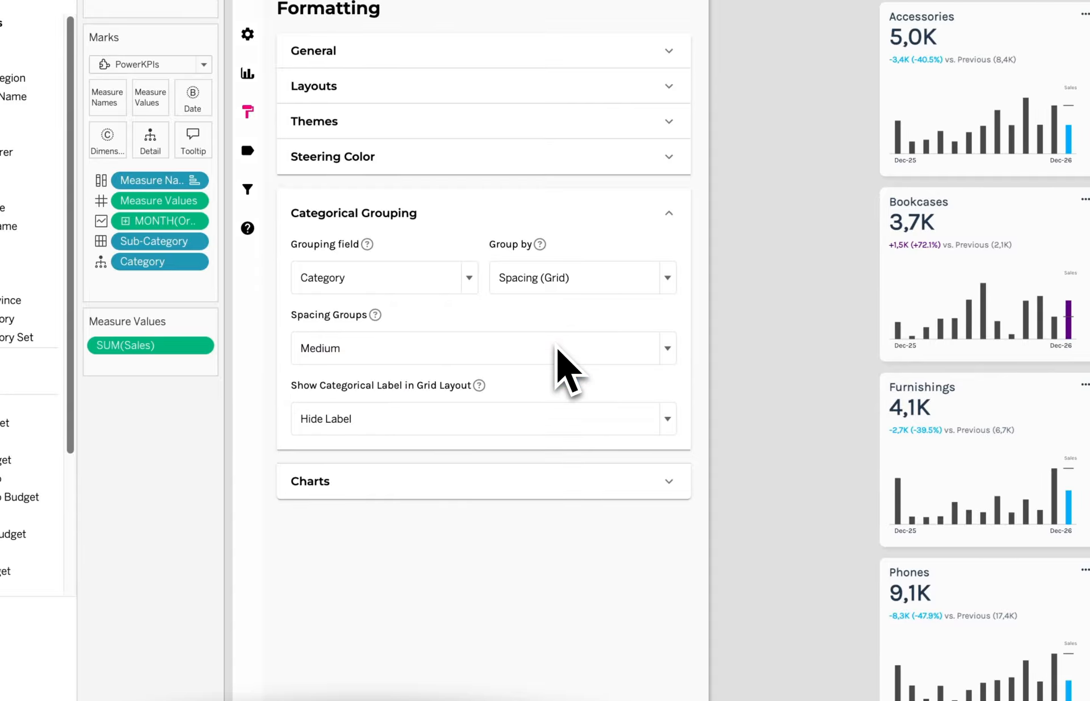
{"action": "left_click", "coordinate": [492, 418]}
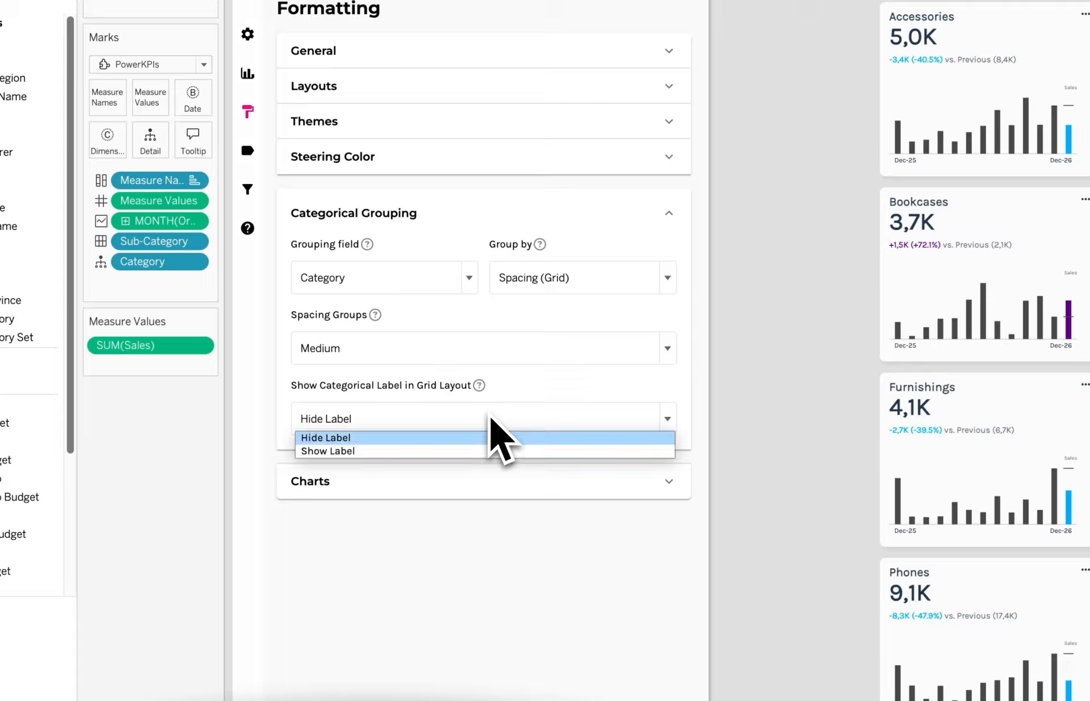
{"action": "left_click", "coordinate": [494, 417]}
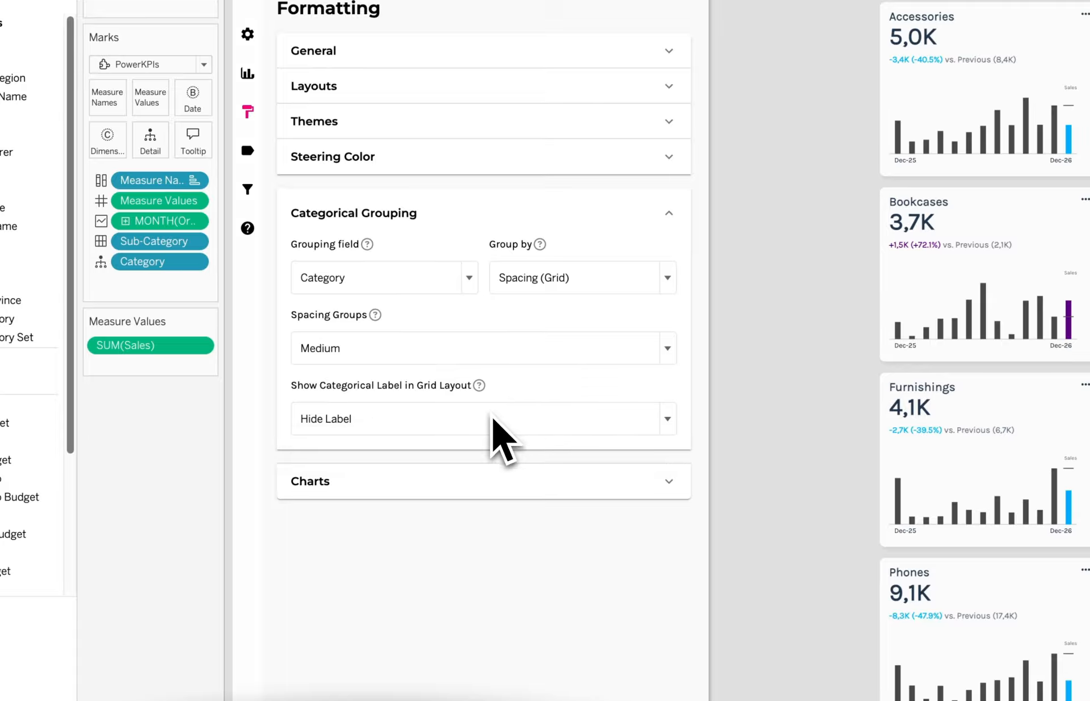
{"action": "left_click", "coordinate": [491, 428]}
{"action": "left_click", "coordinate": [421, 451]}
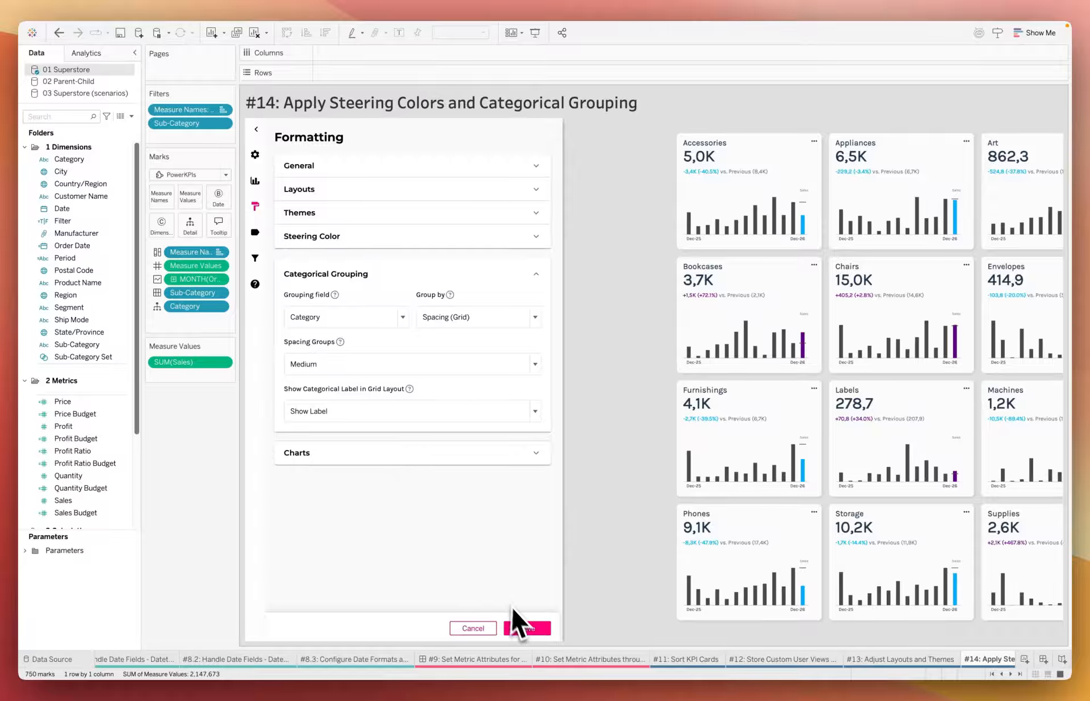
{"action": "left_click", "coordinate": [524, 626]}
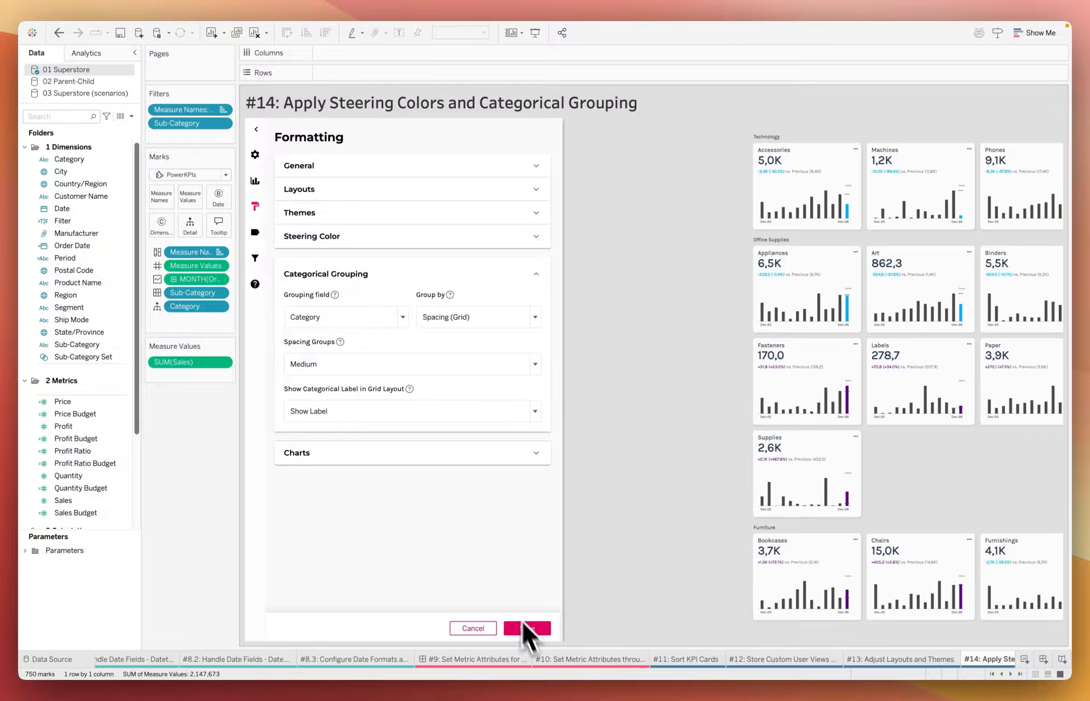
Close the settings and examine the KPI cards grouped under their category labels
{"action": "left_click", "coordinate": [256, 127]}
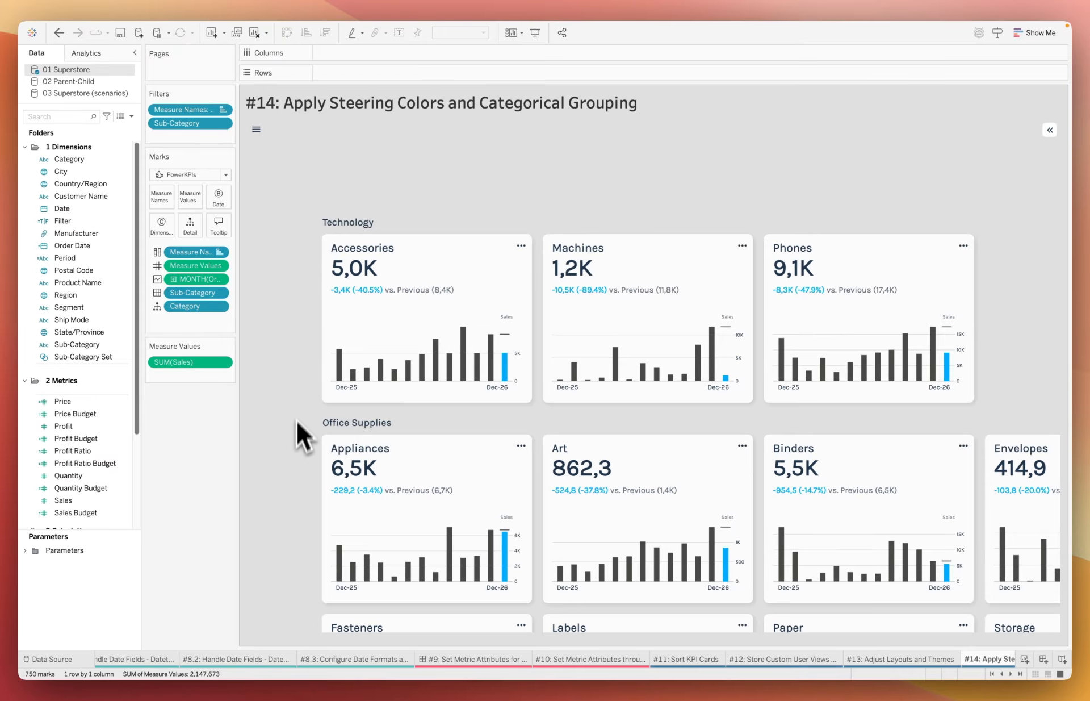
{"action": "scroll", "coordinate": [301, 420], "scroll_direction": "down", "scroll_amount": 3}
{"action": "scroll", "coordinate": [327, 273], "scroll_direction": "down", "scroll_amount": 7}
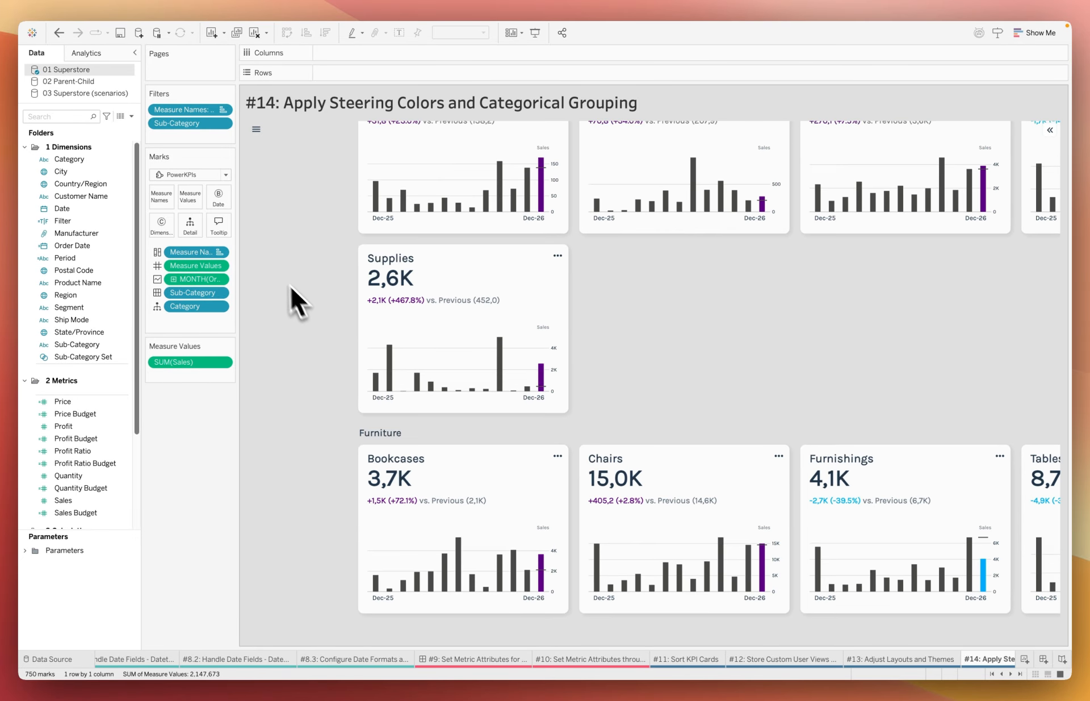
{"action": "scroll", "coordinate": [322, 356], "scroll_direction": "down", "scroll_amount": 1}
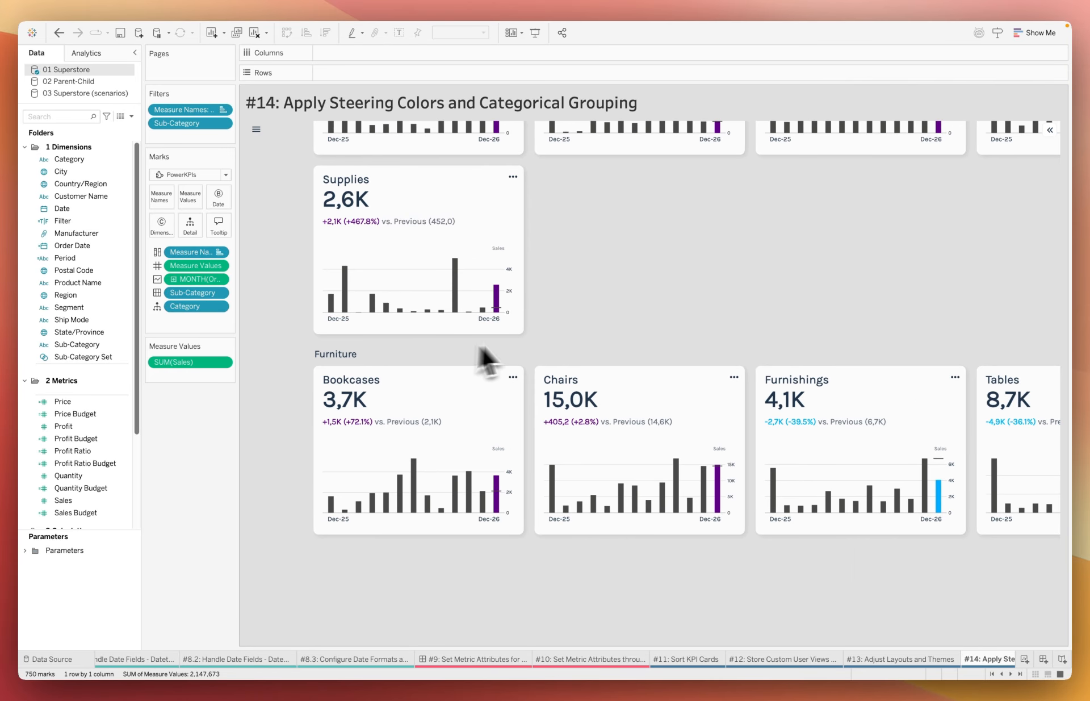
{"action": "scroll", "coordinate": [559, 391], "scroll_direction": "up", "scroll_amount": 1}
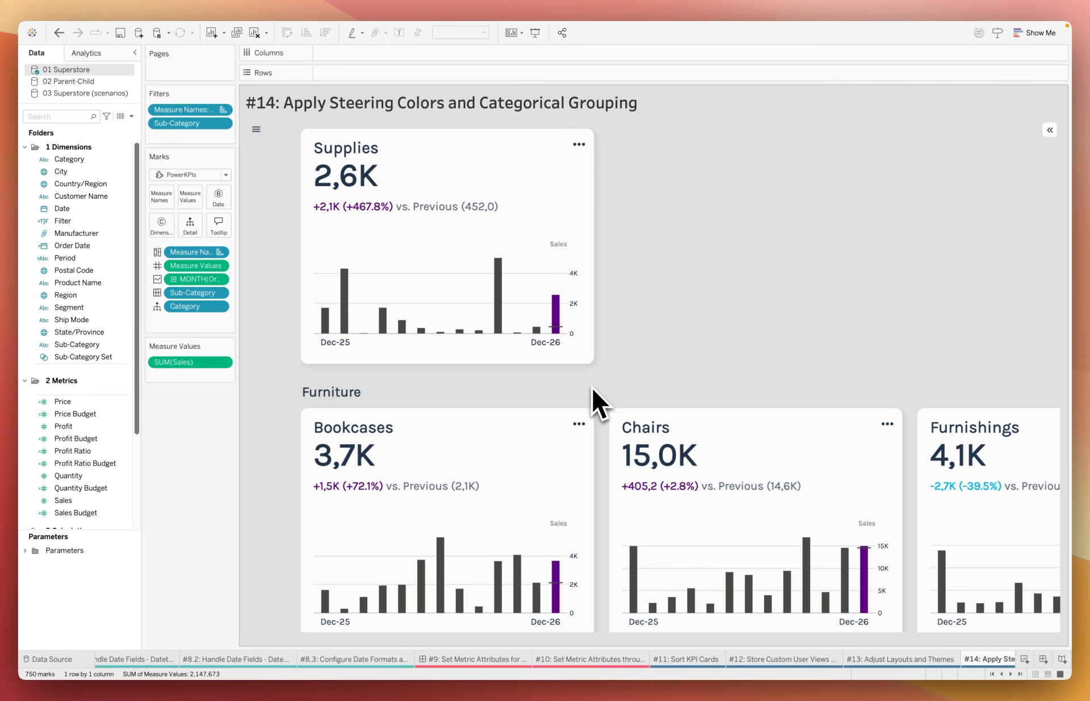
{"action": "scroll", "coordinate": [681, 334], "scroll_direction": "down", "scroll_amount": 4}
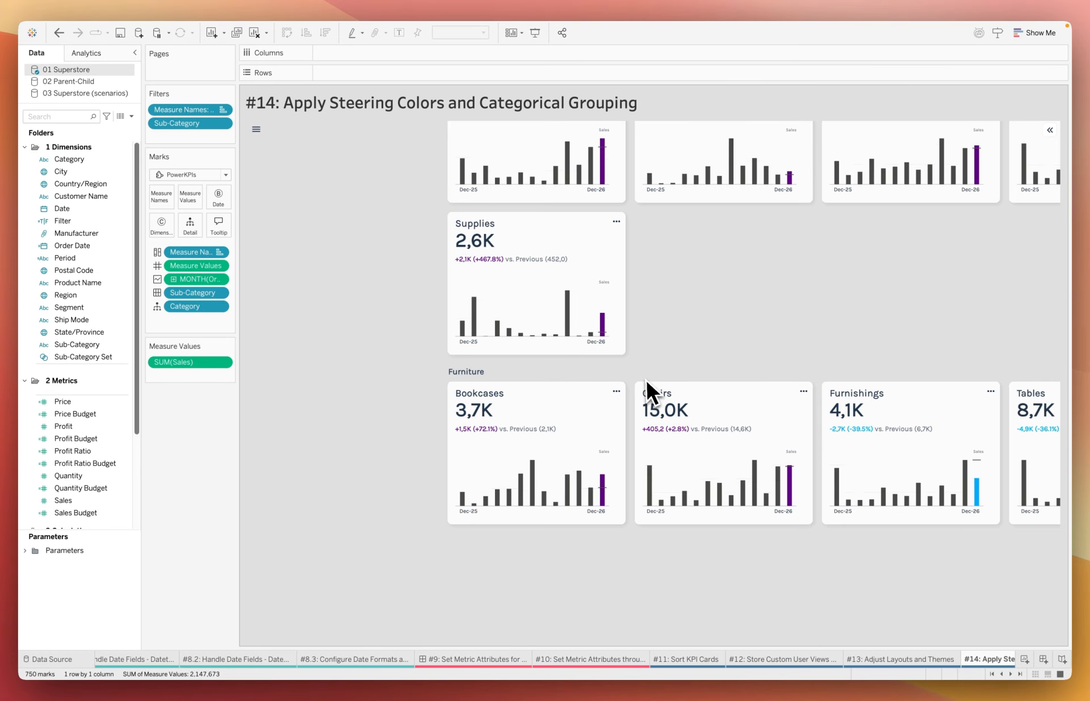
{"action": "scroll", "coordinate": [639, 378], "scroll_direction": "down", "scroll_amount": 2}
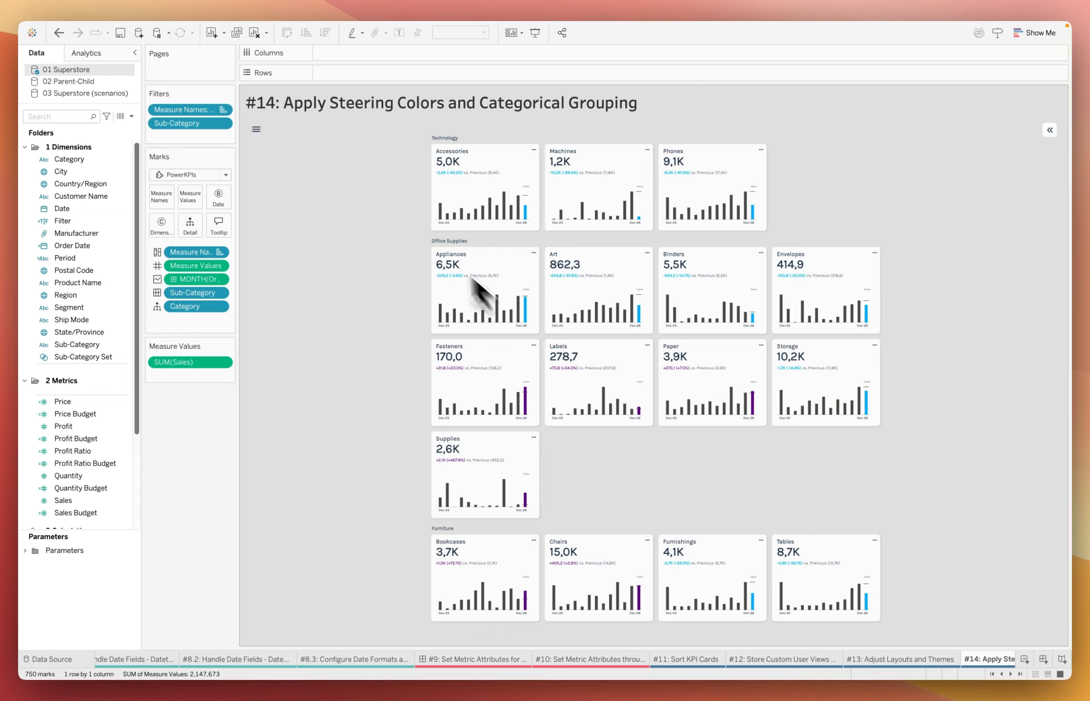
Reopen the formatting settings and set Steering Color on Cards to Card
{"action": "left_click", "coordinate": [259, 131]}
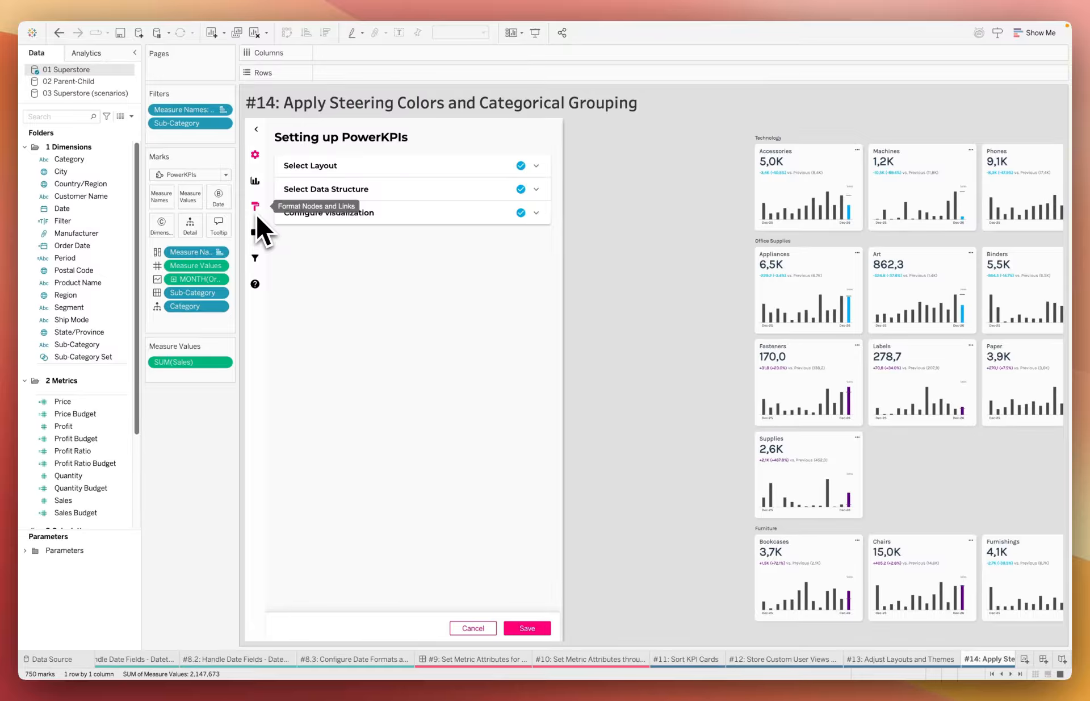
{"action": "left_click", "coordinate": [256, 213]}
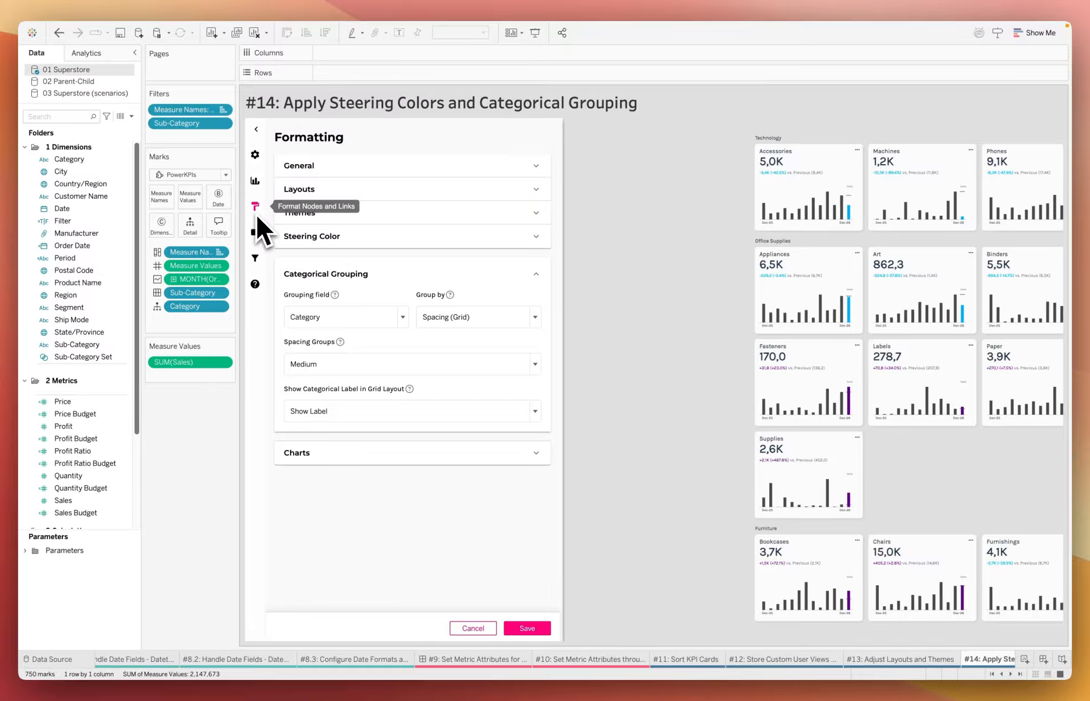
{"action": "left_click", "coordinate": [455, 173]}
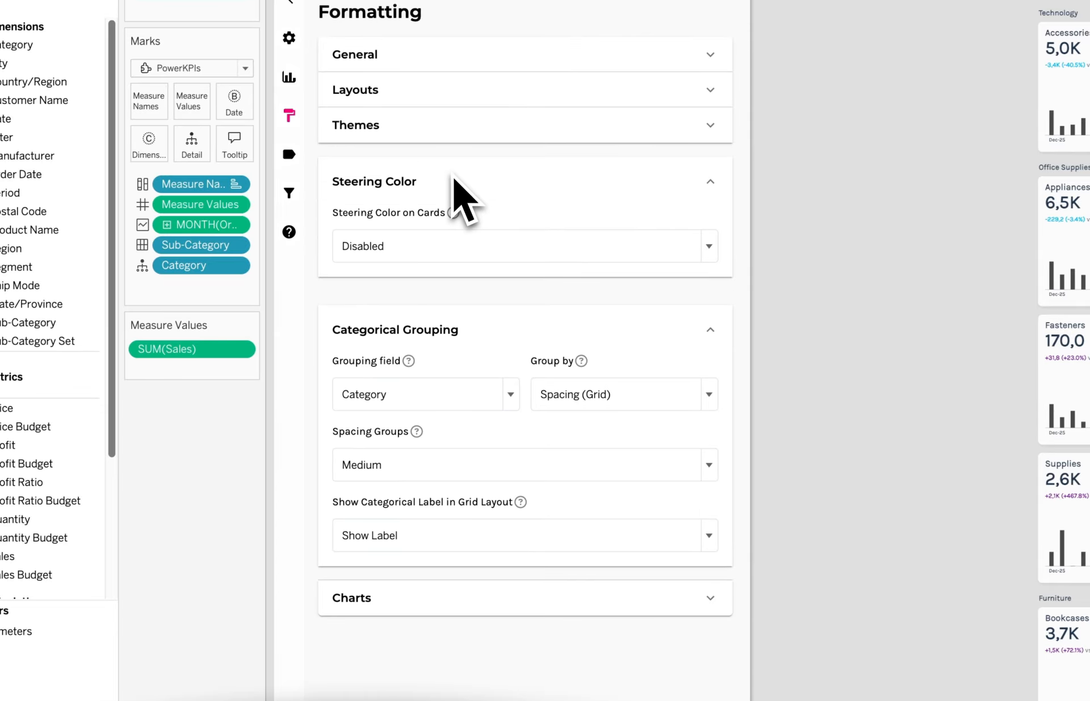
{"action": "left_click", "coordinate": [435, 250]}
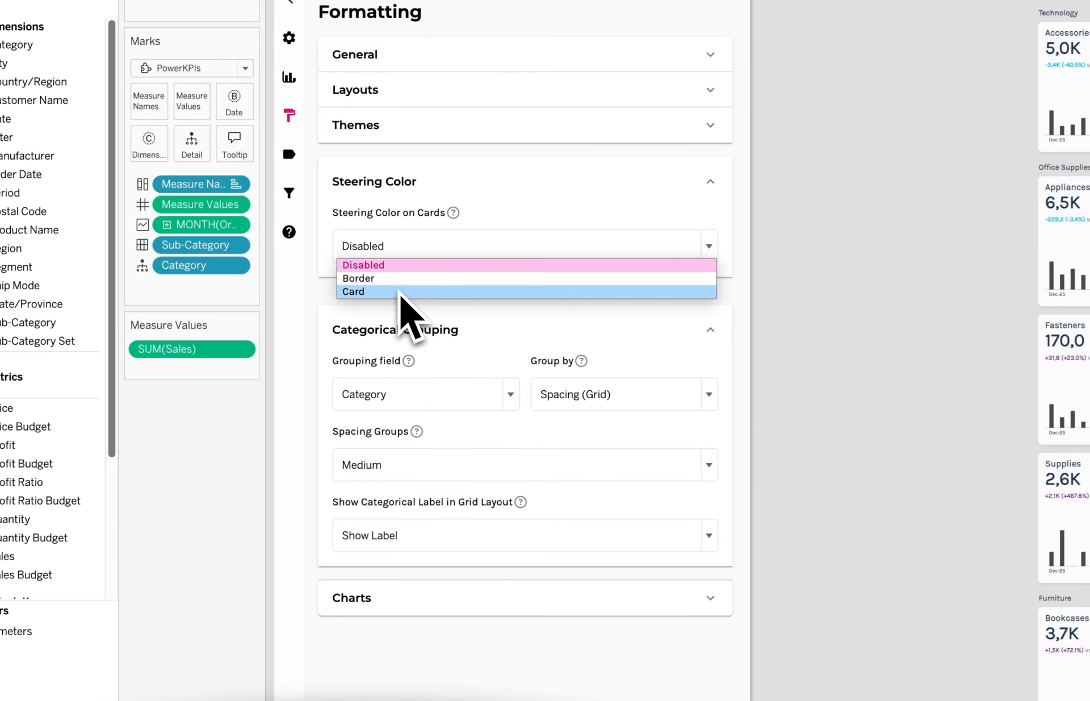
{"action": "left_click", "coordinate": [402, 292]}
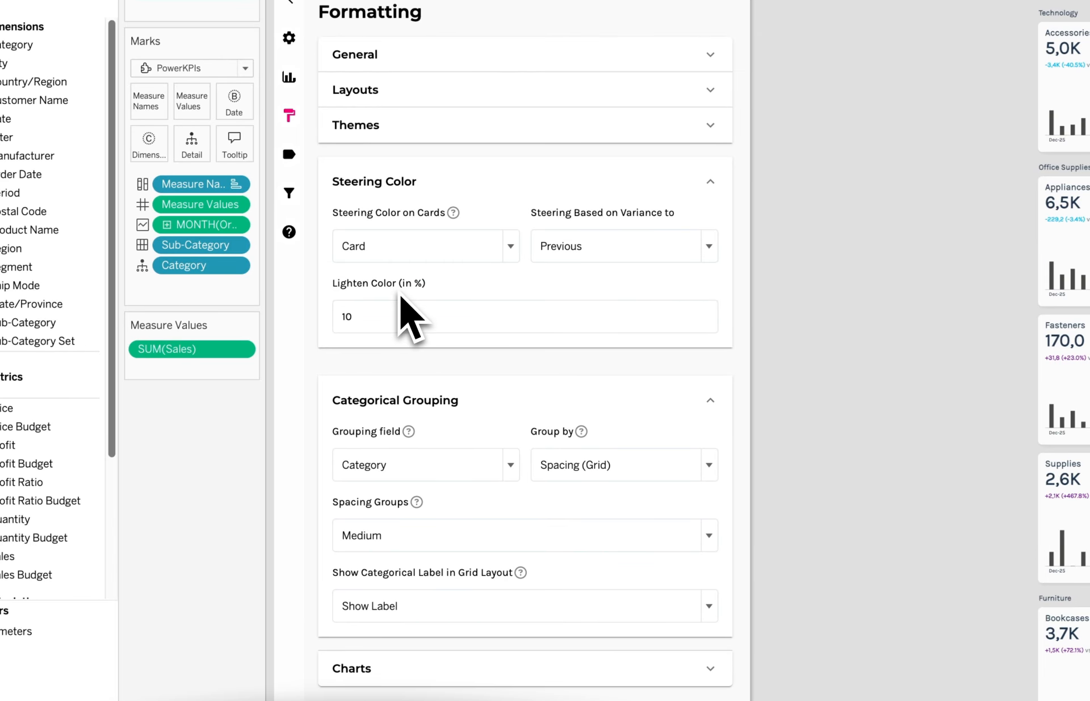
Keep steering based on variance to Previous with a 10% lightened color, save the formatting and close the settings
{"action": "left_click", "coordinate": [601, 247]}
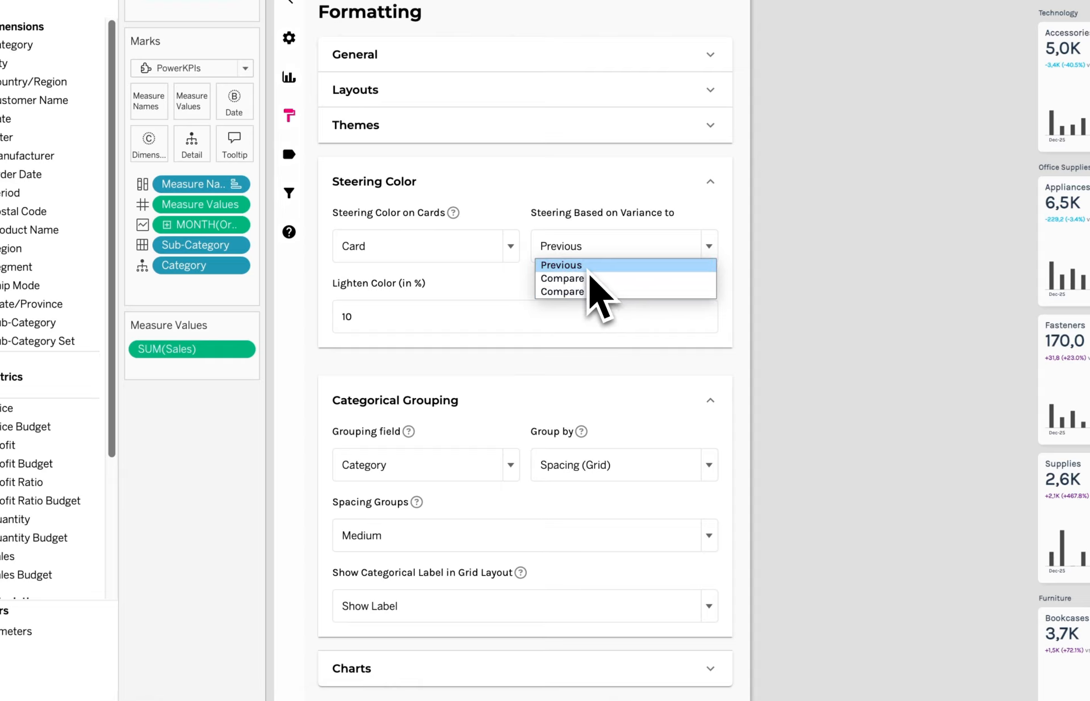
{"action": "left_click", "coordinate": [589, 271]}
{"action": "left_click", "coordinate": [384, 323]}
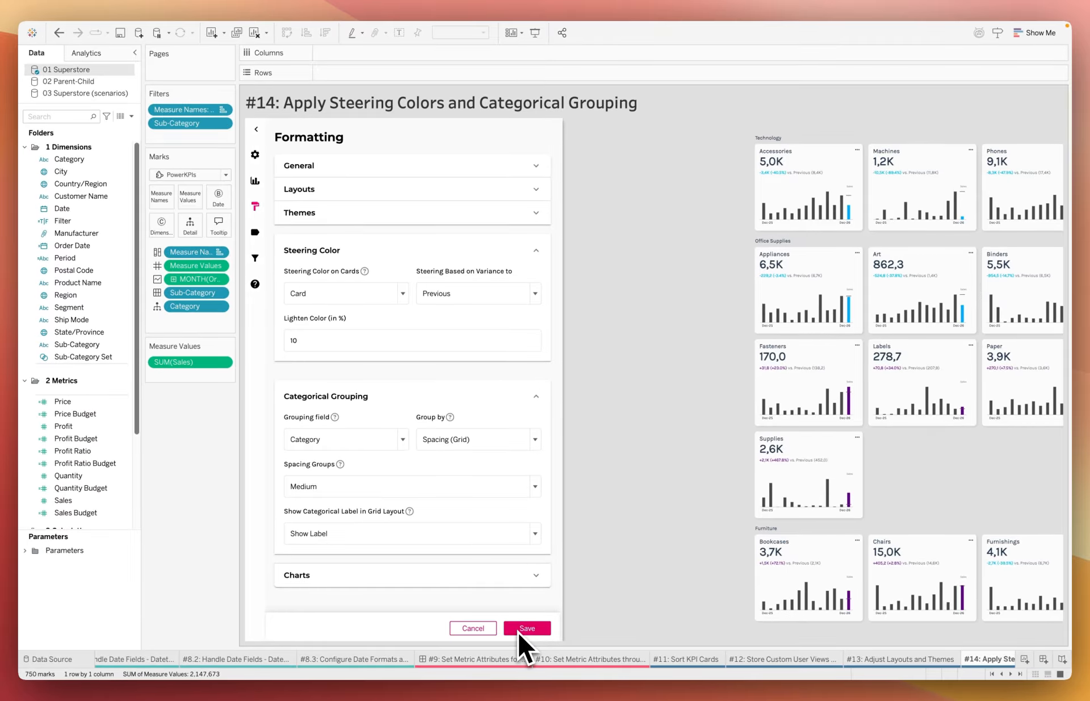
{"action": "left_click", "coordinate": [571, 606]}
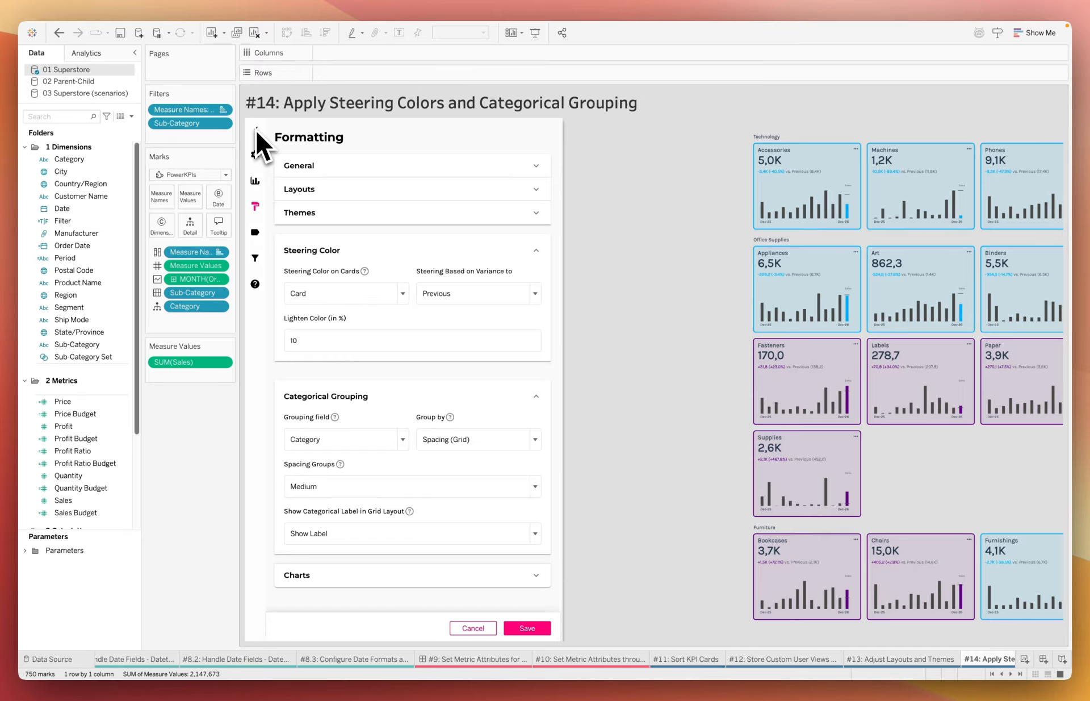
{"action": "left_click", "coordinate": [256, 129]}
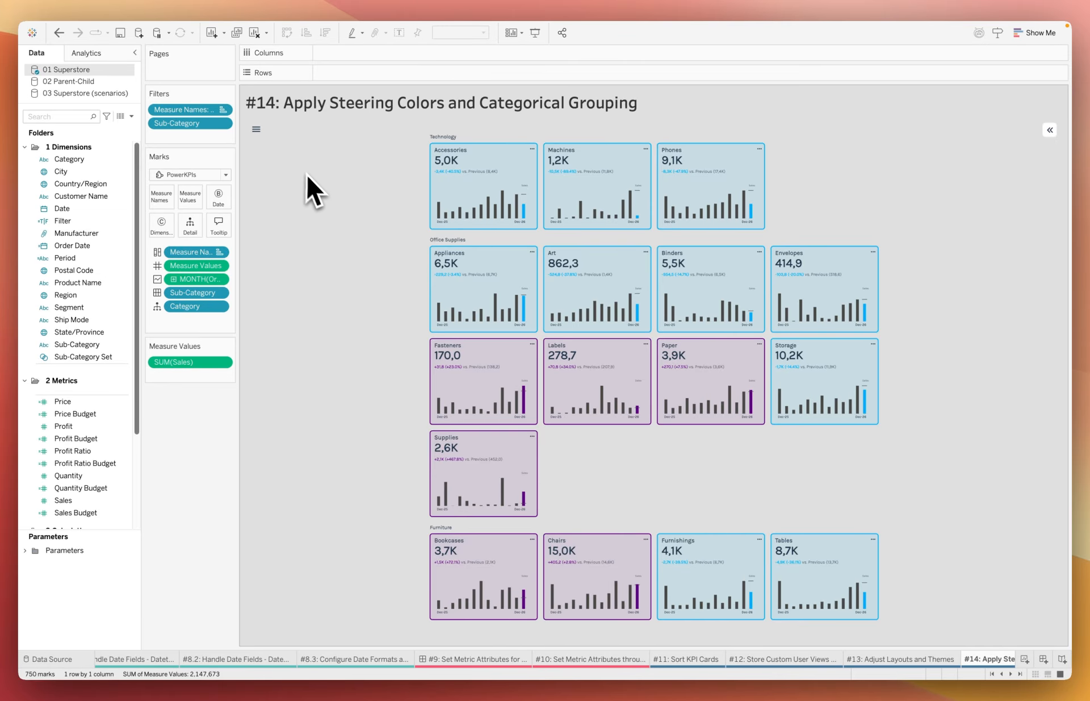